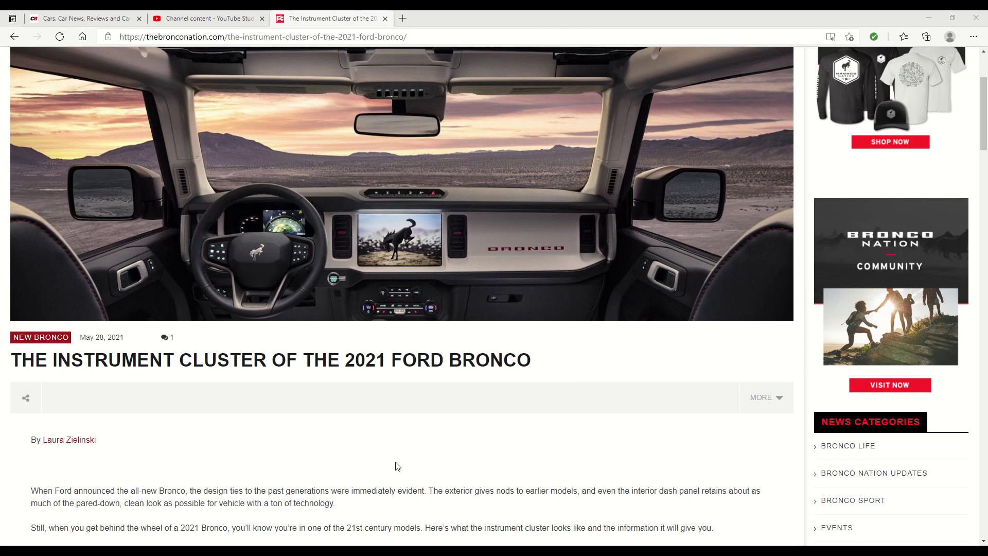
scroll(396, 467, "down", 1)
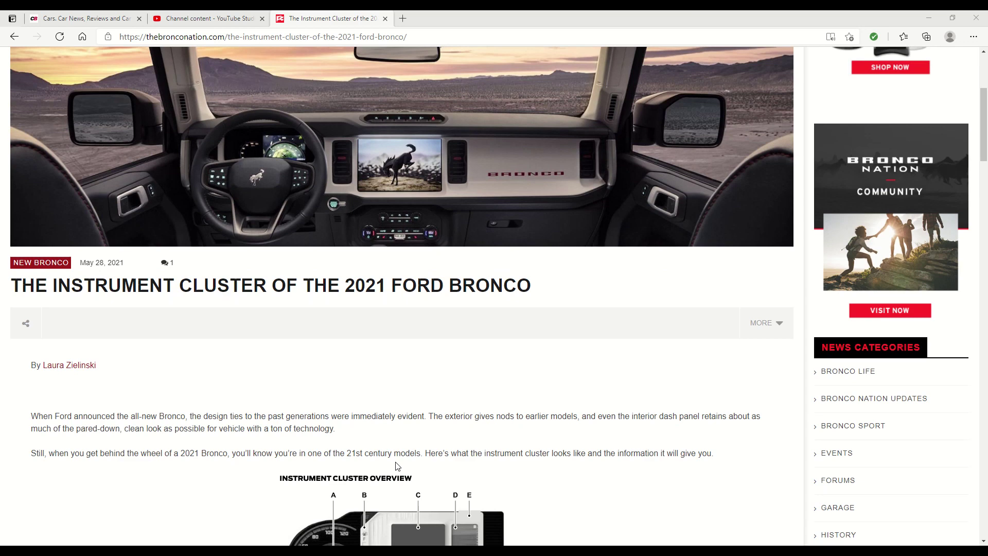
scroll(392, 410, "down", 1)
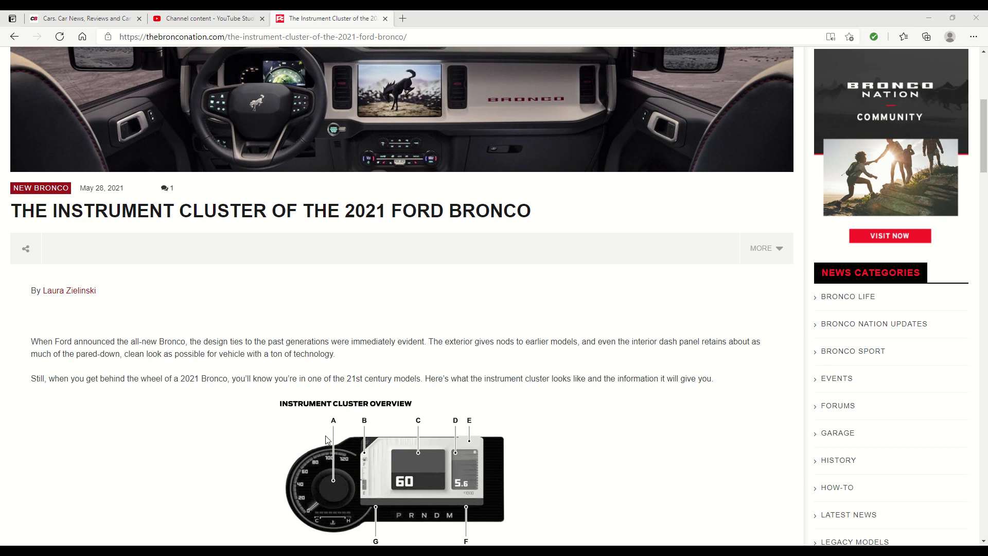
scroll(309, 435, "down", 2)
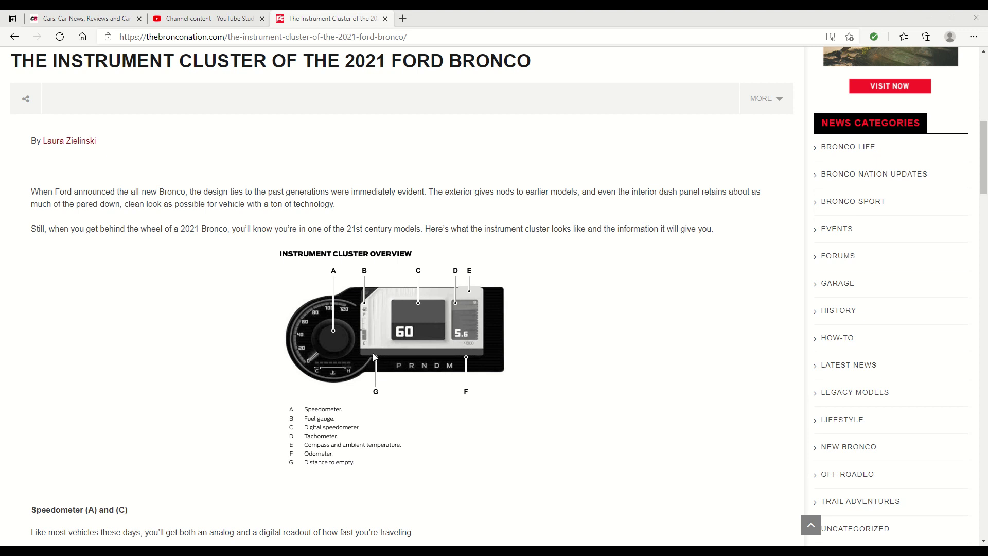
scroll(377, 367, "down", 2)
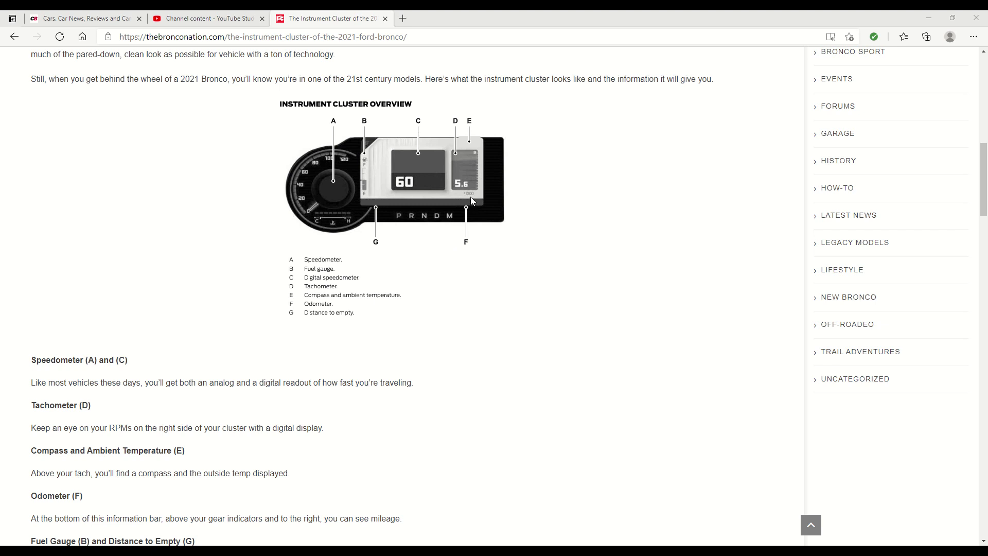
scroll(338, 470, "down", 2)
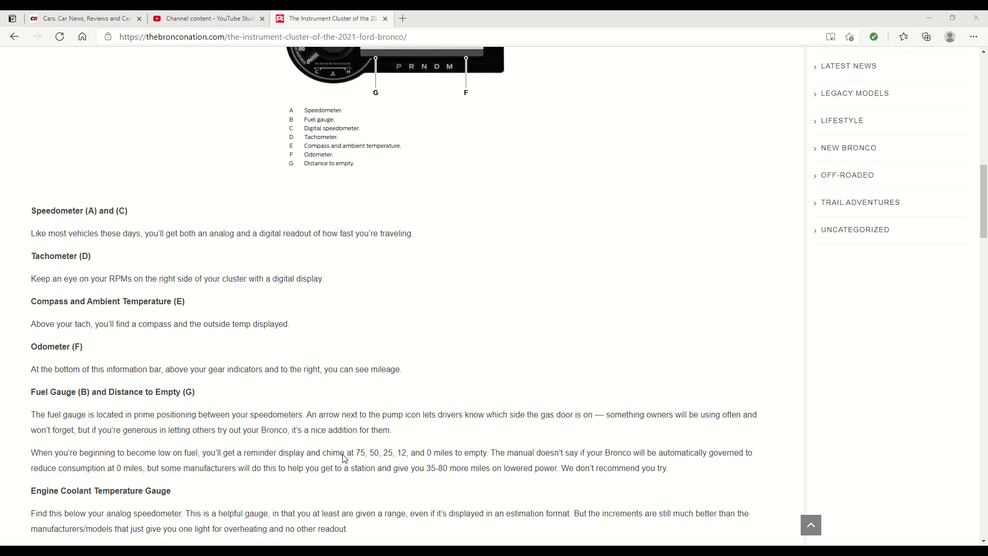
scroll(343, 459, "up", 3)
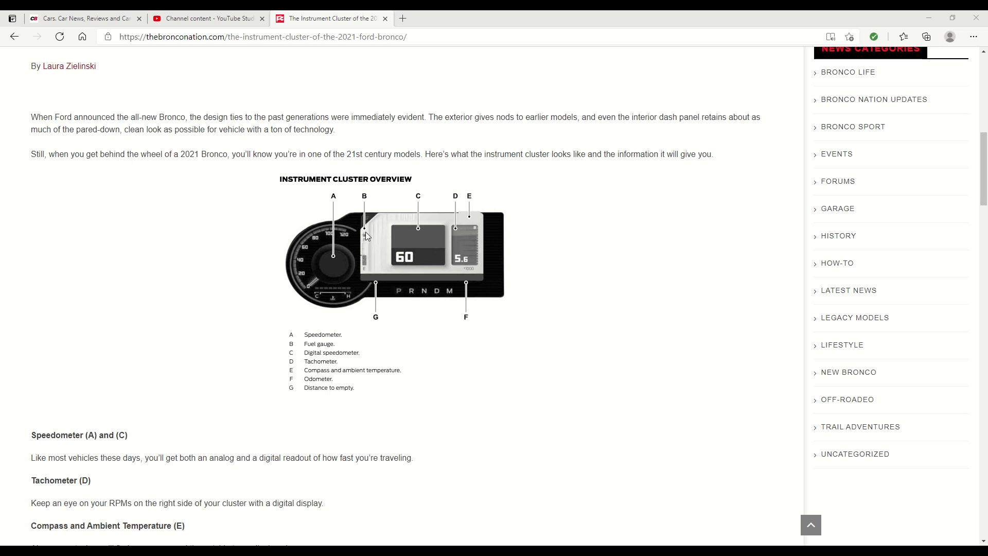
scroll(360, 272, "down", 1)
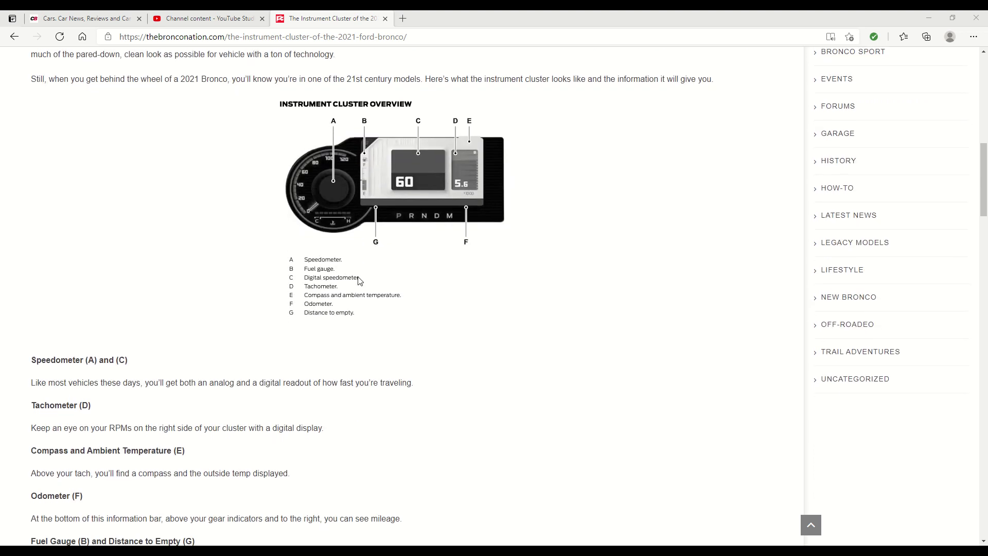
scroll(358, 281, "down", 1)
scroll(357, 282, "down", 2)
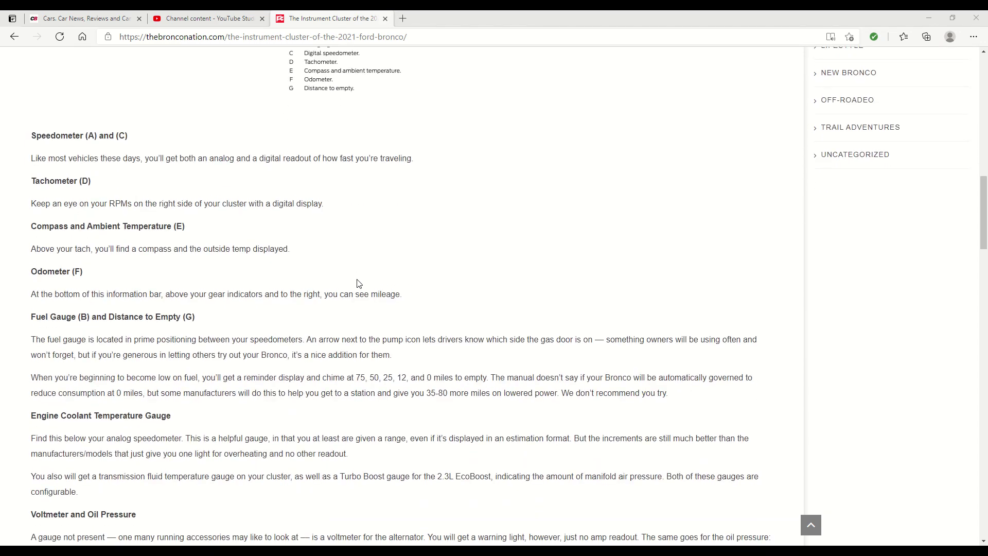
scroll(358, 284, "down", 1)
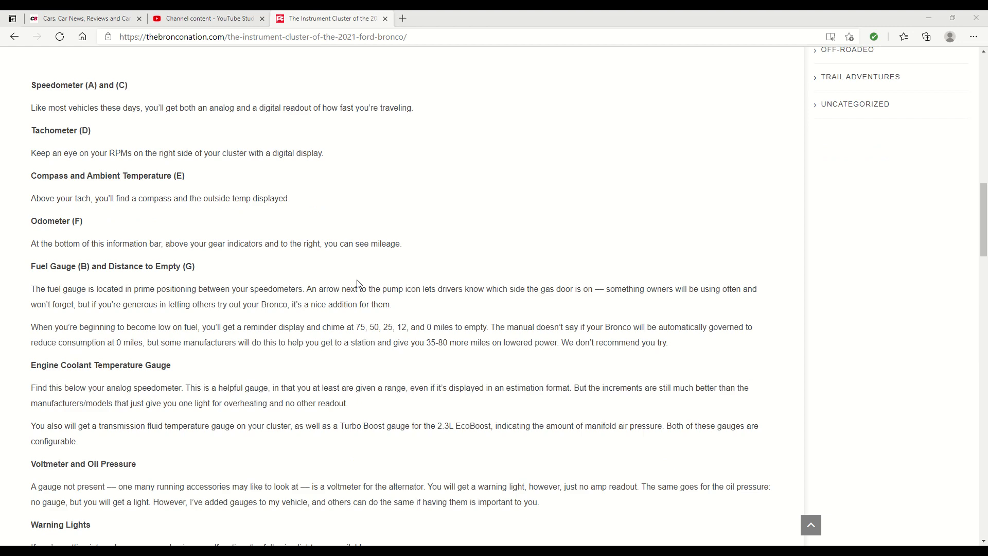
scroll(358, 280, "down", 1)
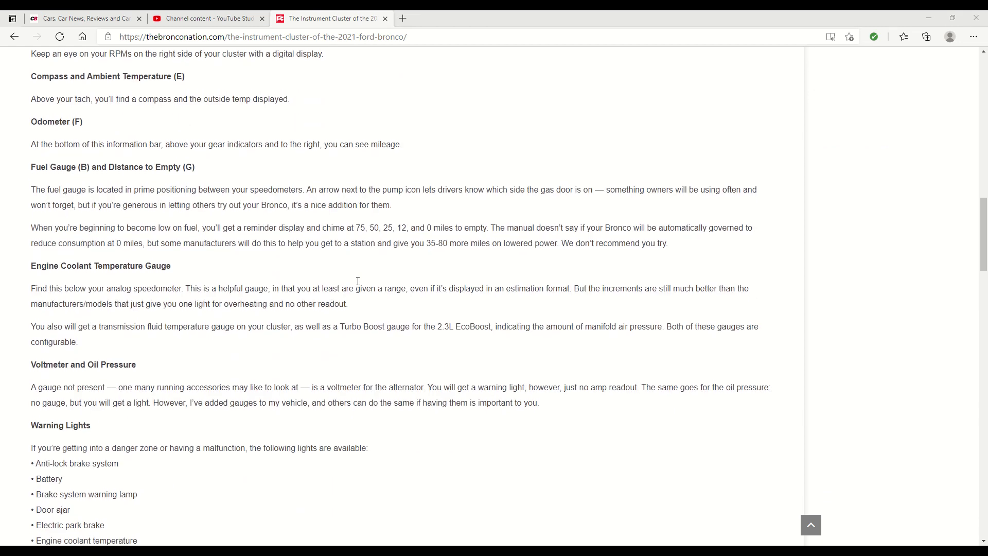
scroll(358, 280, "down", 1)
scroll(357, 286, "down", 1)
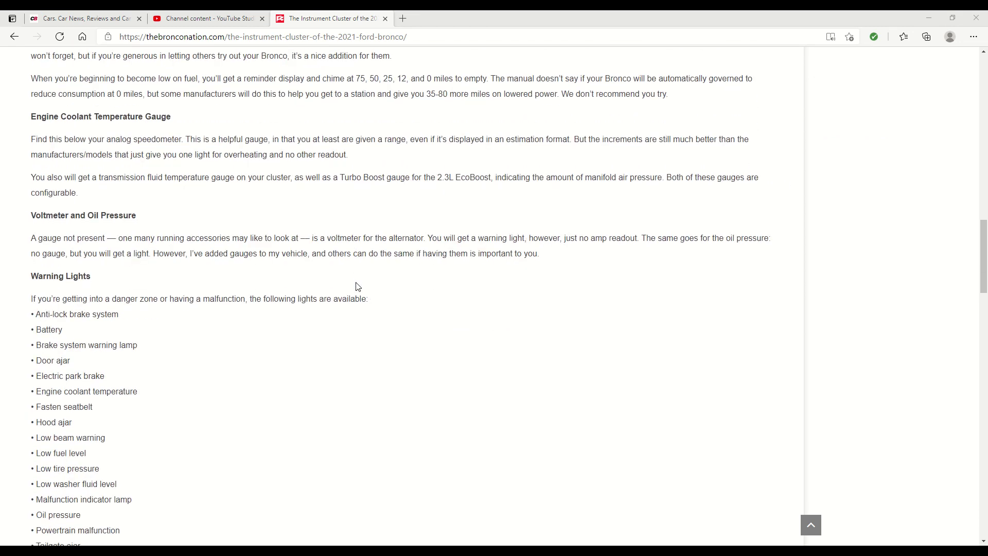
scroll(357, 287, "down", 1)
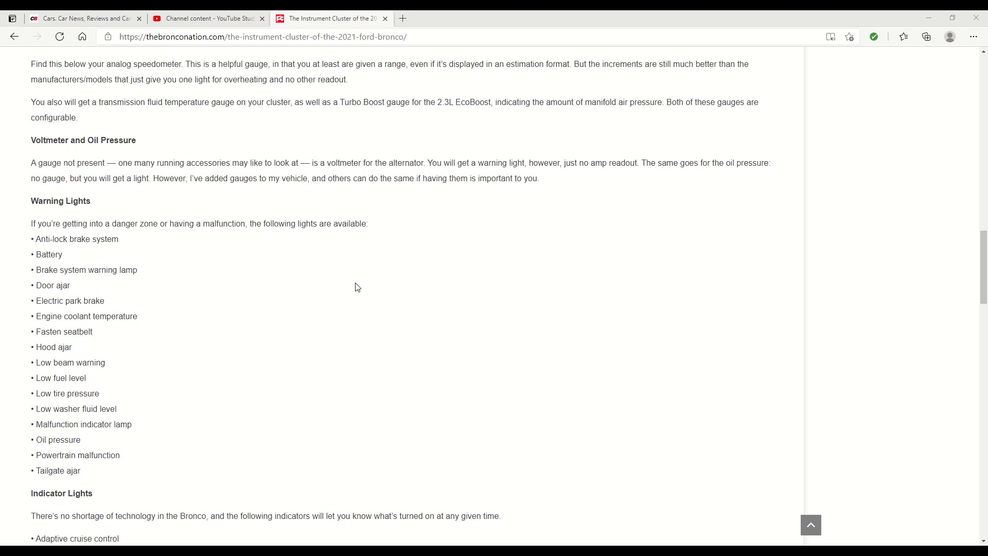
scroll(356, 288, "down", 2)
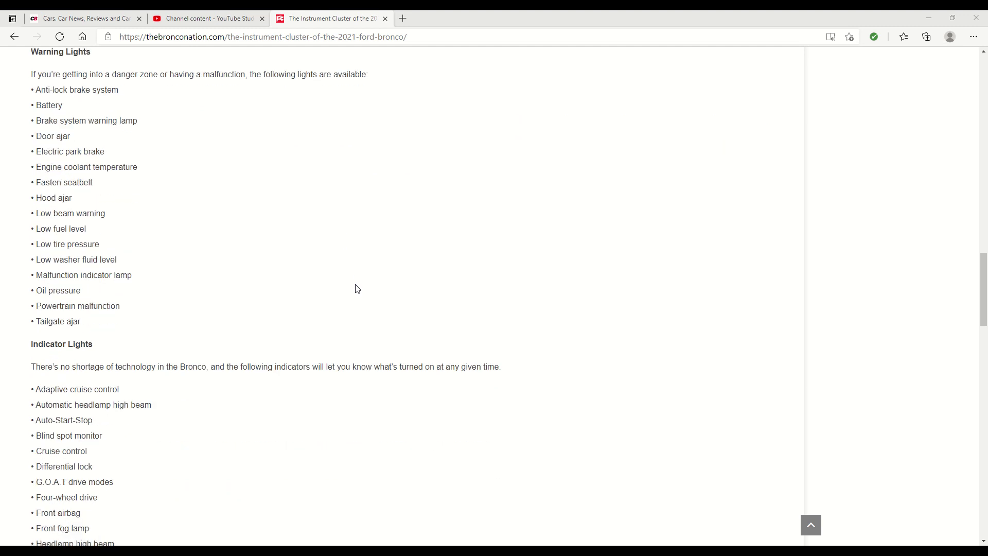
scroll(356, 288, "down", 1)
scroll(356, 289, "down", 1)
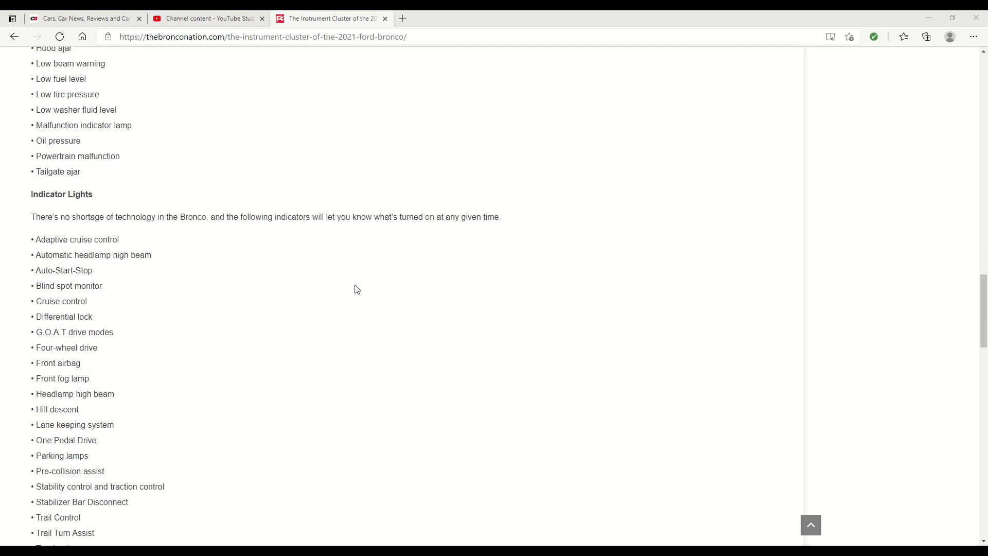
scroll(356, 289, "down", 1)
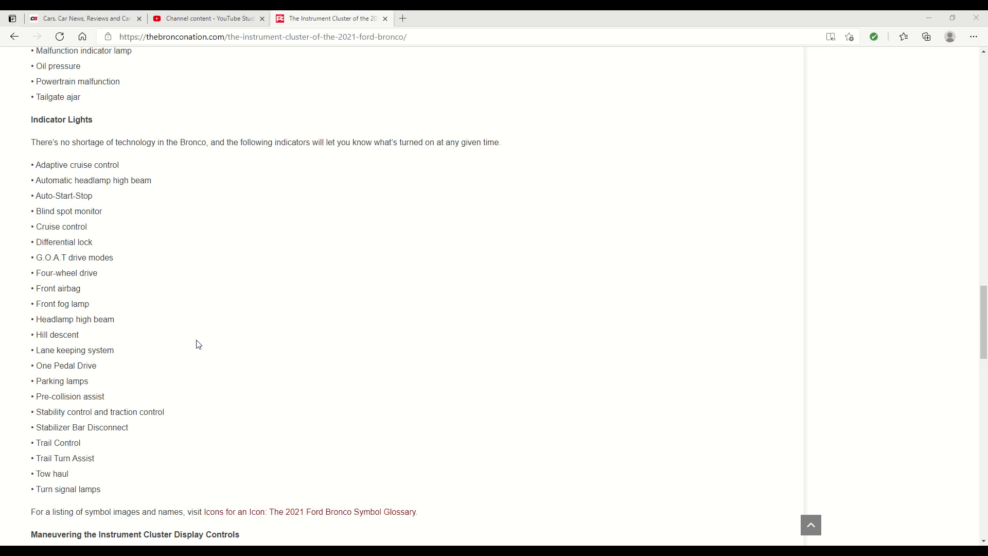
scroll(197, 344, "down", 3)
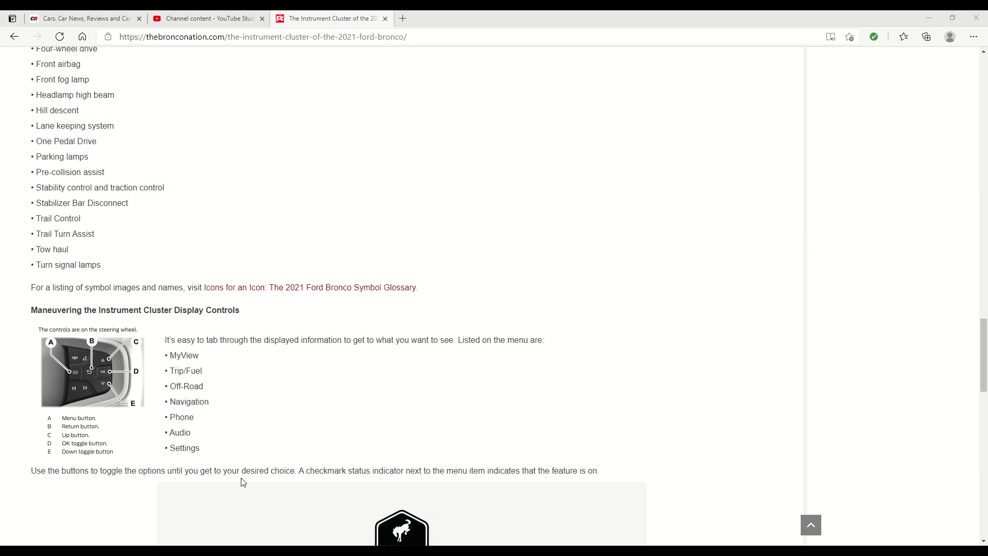
scroll(354, 435, "down", 2)
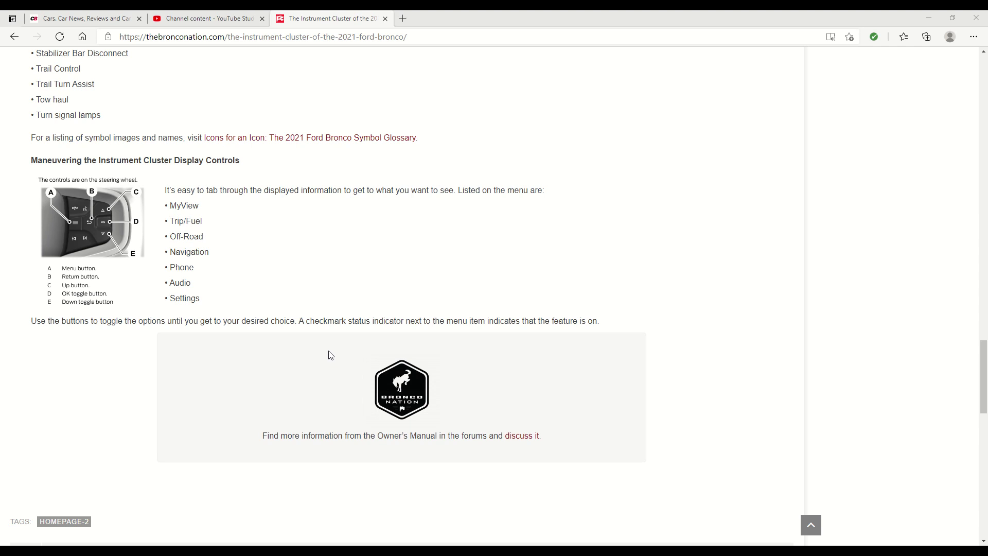
scroll(303, 348, "up", 3)
scroll(303, 348, "up", 5)
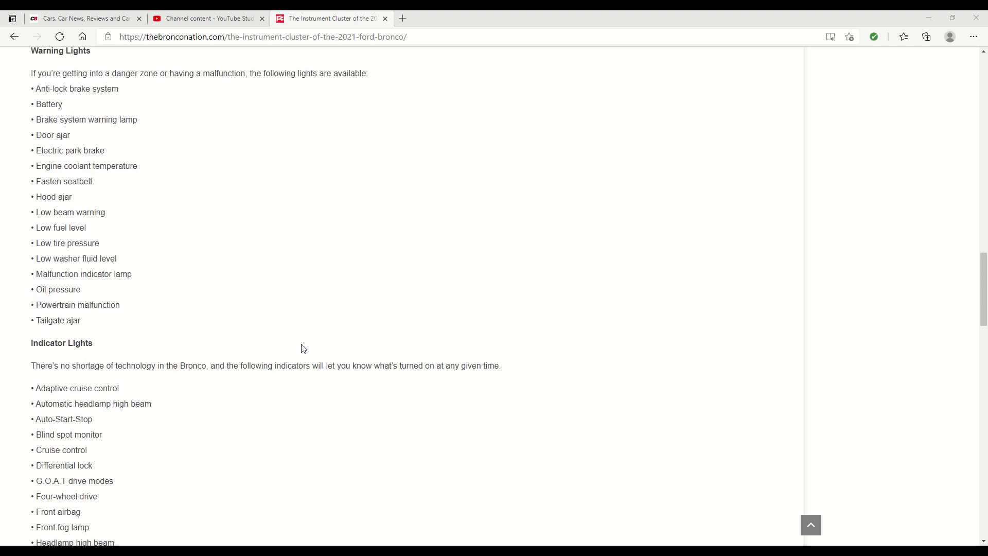
scroll(303, 348, "up", 1)
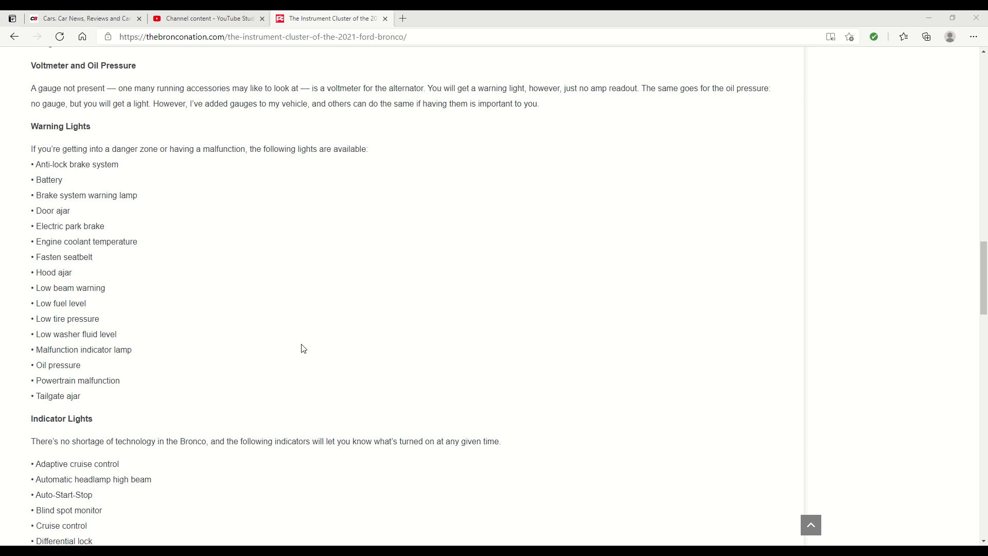
scroll(302, 349, "up", 3)
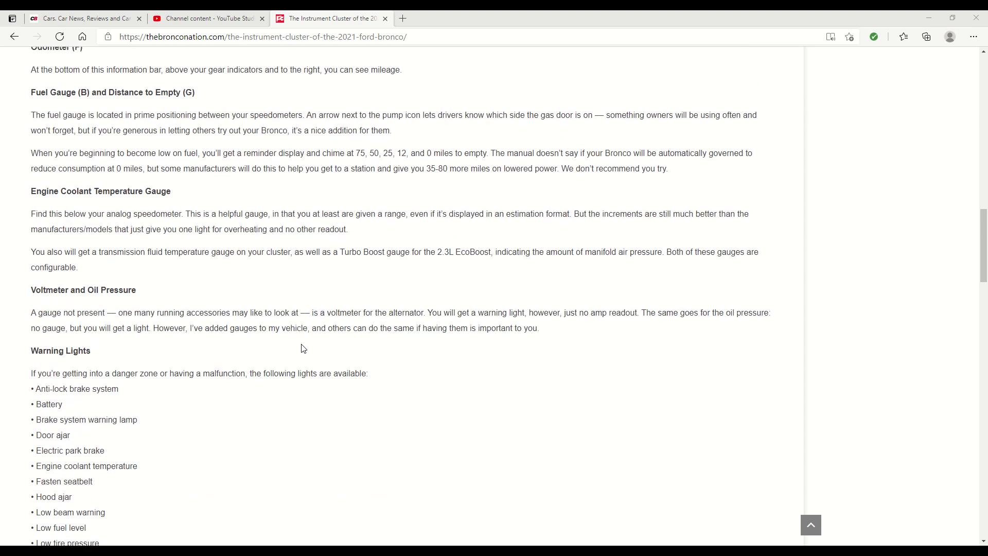
scroll(302, 348, "up", 3)
scroll(302, 348, "up", 4)
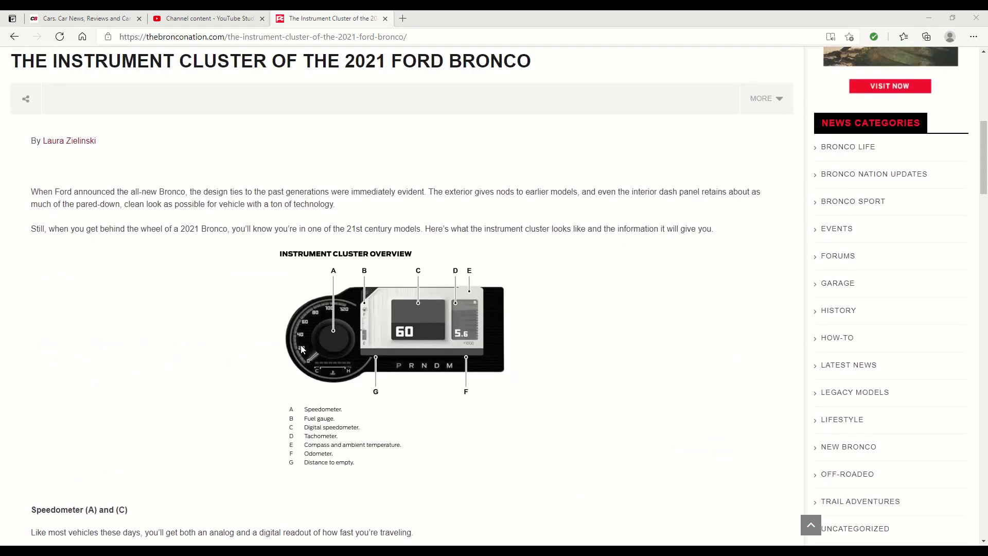